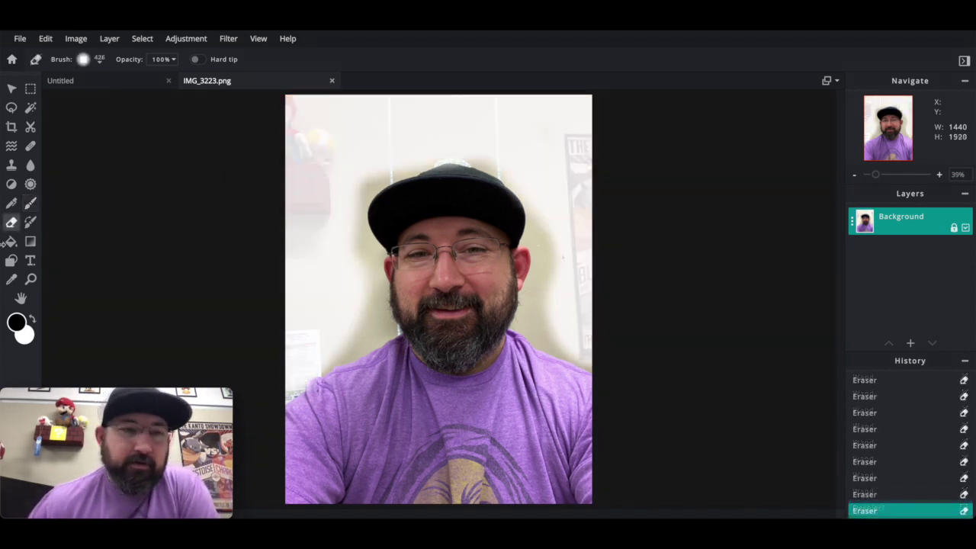
Lasso the head freehand, apply the Pixelate filter to it with an amount of 79, and clear the selection.
{"action": "left_click", "coordinate": [11, 107]}
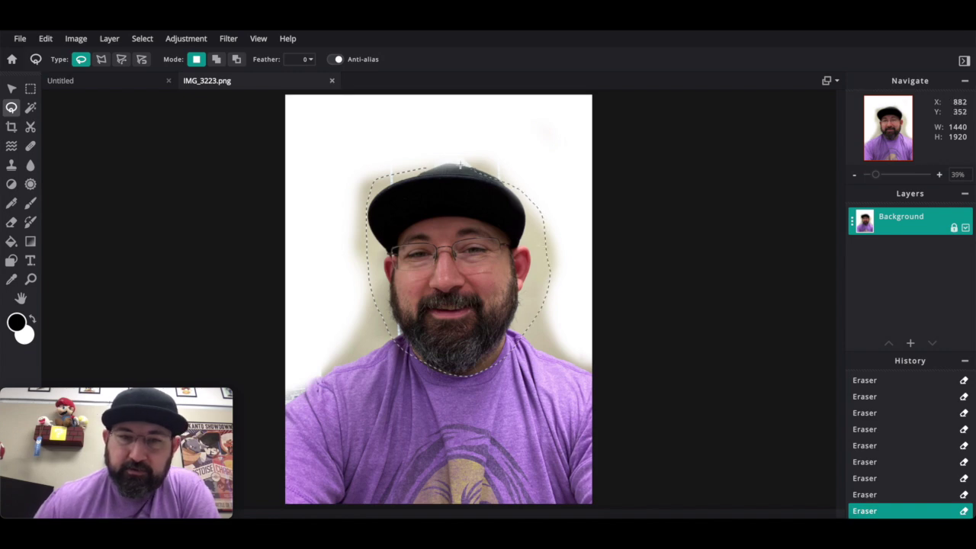
{"action": "left_click_drag", "start_coordinate": [442, 182], "coordinate": [457, 197]}
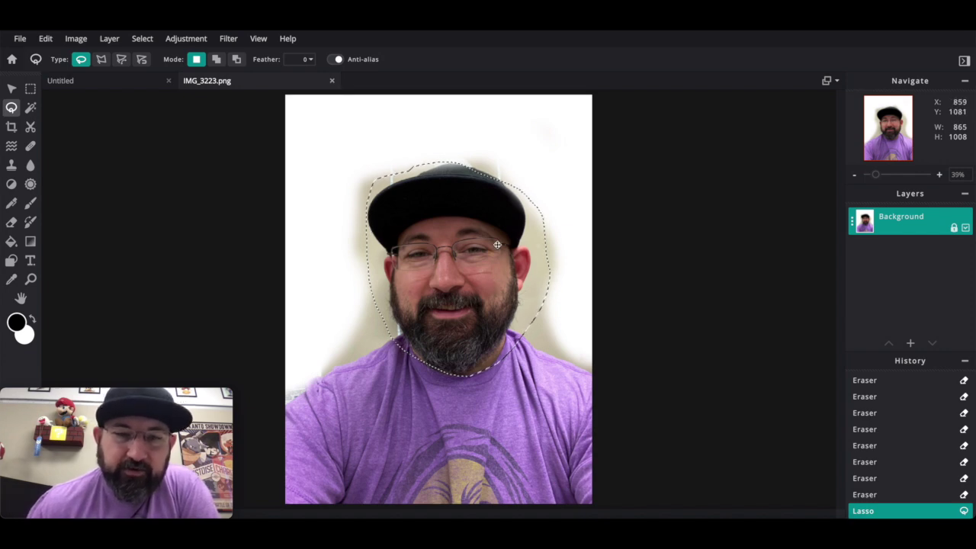
{"action": "left_click", "coordinate": [227, 42]}
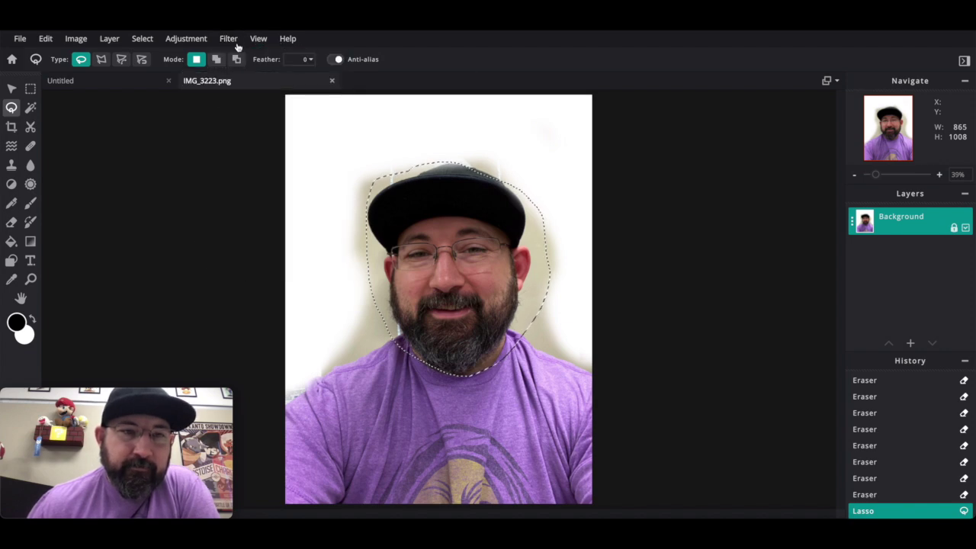
{"action": "left_click", "coordinate": [233, 43]}
{"action": "left_click", "coordinate": [233, 286]}
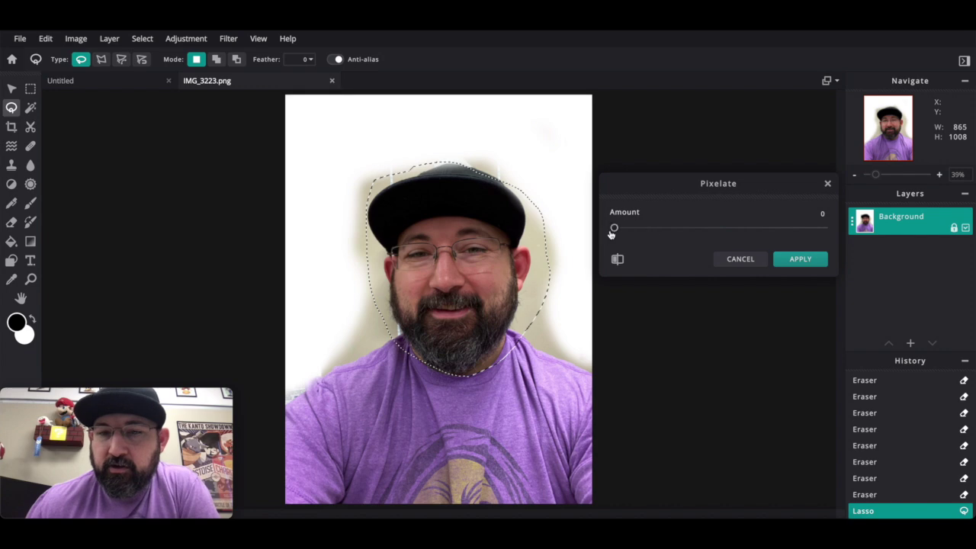
{"action": "mouse_move", "coordinate": [614, 229]}
{"action": "left_mouse_down"}
{"action": "mouse_move", "coordinate": [785, 240]}
{"action": "mouse_move", "coordinate": [604, 242]}
{"action": "mouse_move", "coordinate": [825, 232]}
{"action": "mouse_move", "coordinate": [788, 236]}
{"action": "mouse_move", "coordinate": [801, 238]}
{"action": "left_mouse_up"}
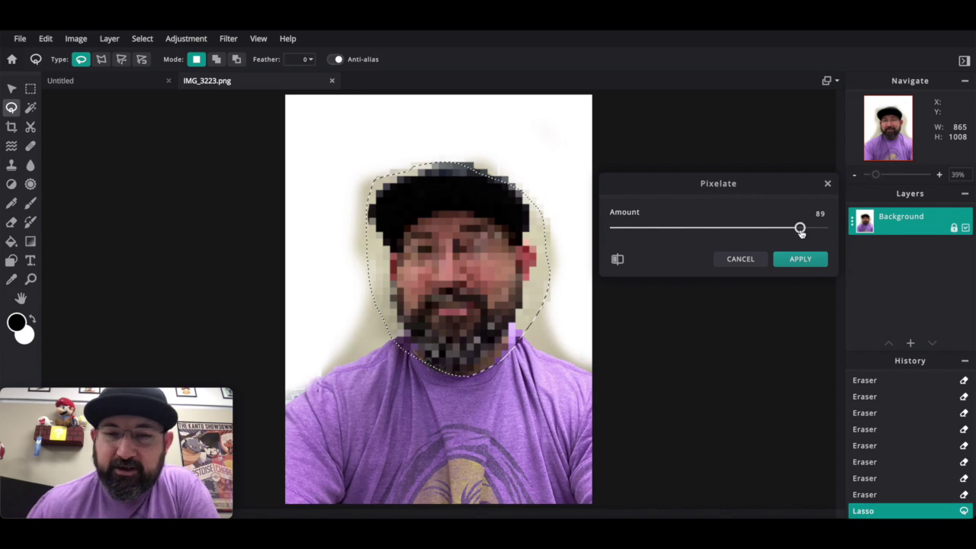
{"action": "left_click_drag", "start_coordinate": [800, 233], "coordinate": [781, 233]}
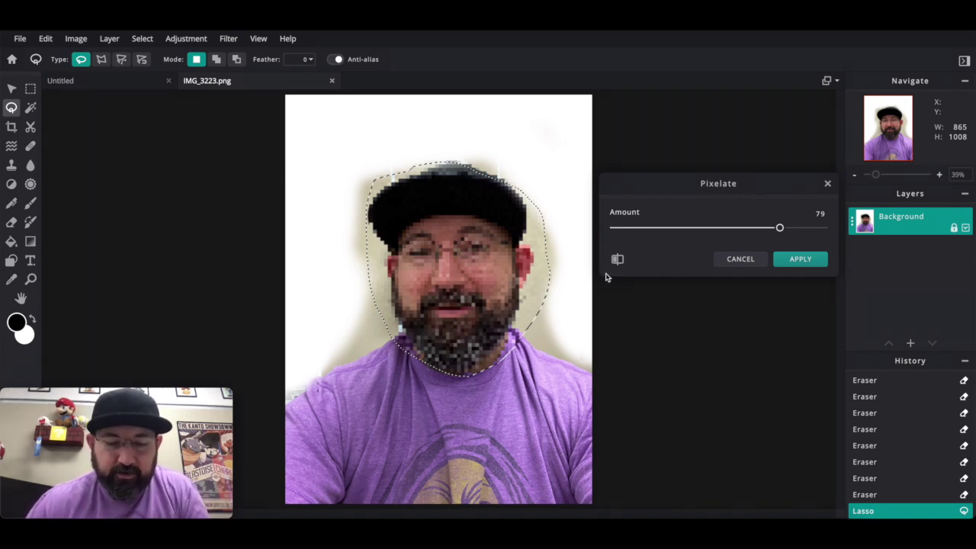
{"action": "left_click", "coordinate": [779, 262]}
{"action": "key", "text": "ctrl+d"}
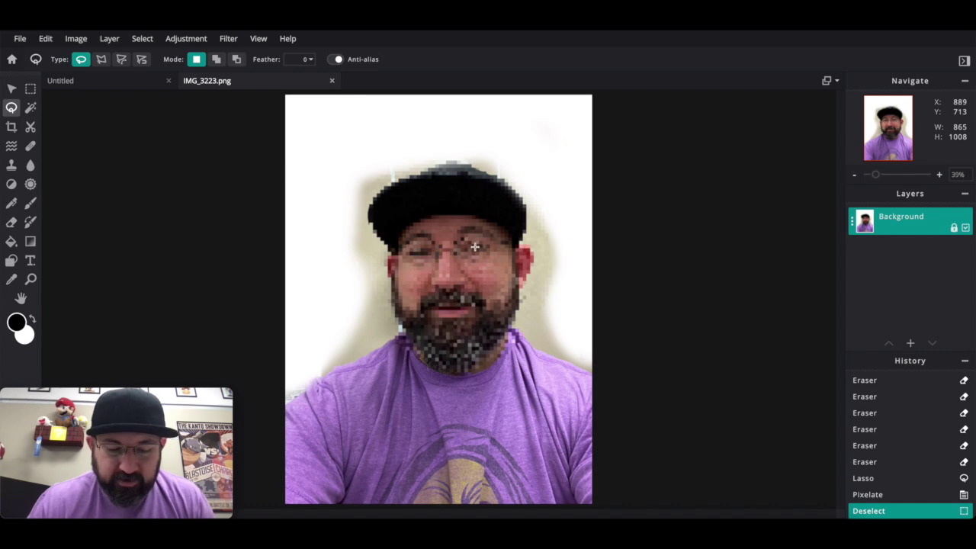
Set up the Draw tool with the 6 px square brush for close-up work on the pixelated face.
{"action": "scroll", "coordinate": [472, 249], "scroll_direction": "down", "scroll_amount": 1}
{"action": "scroll", "coordinate": [466, 254], "scroll_direction": "up", "scroll_amount": 3}
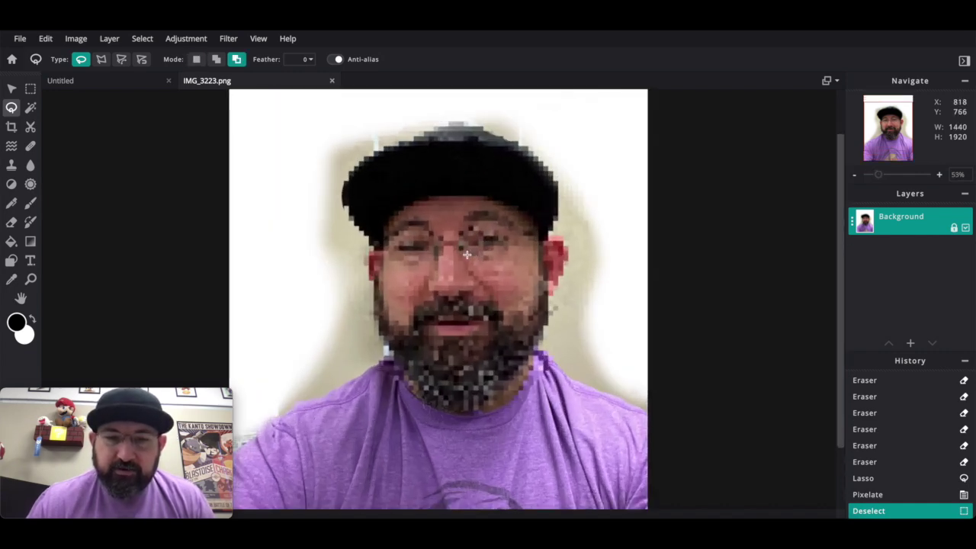
{"action": "scroll", "coordinate": [467, 254], "scroll_direction": "up", "scroll_amount": 6}
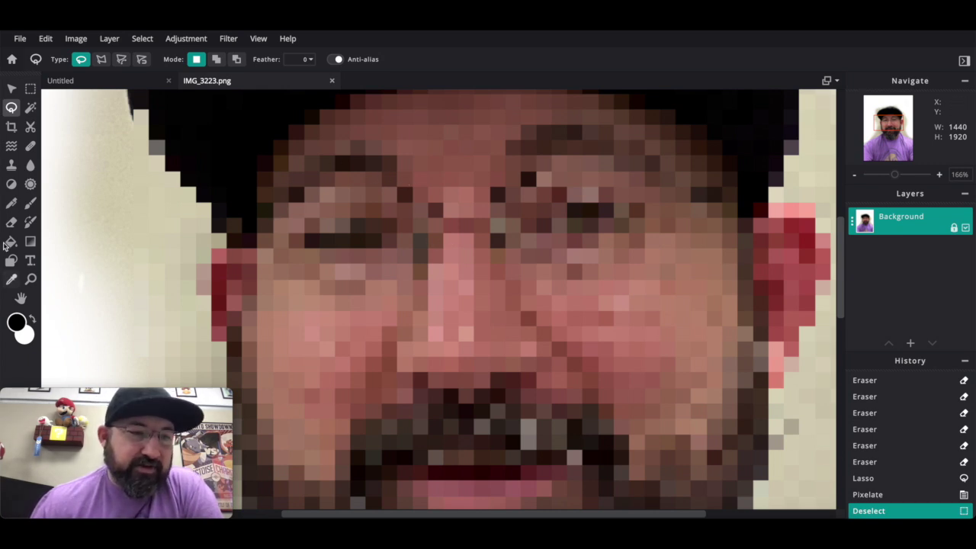
{"action": "left_click", "coordinate": [30, 223]}
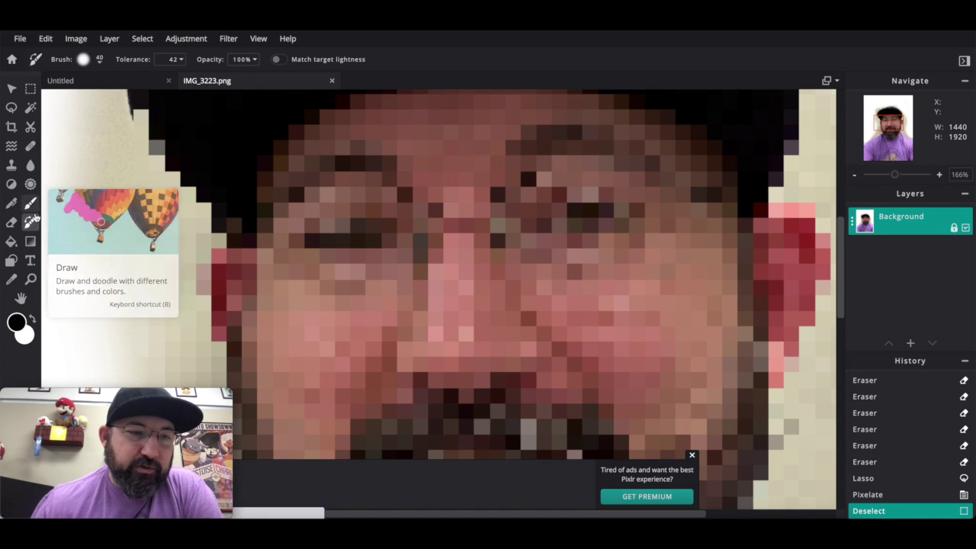
{"action": "left_click", "coordinate": [33, 203]}
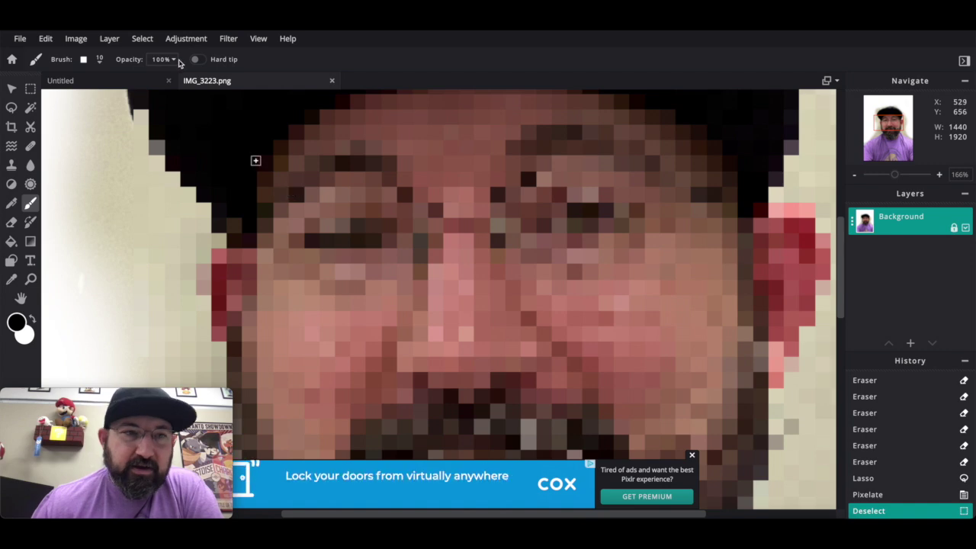
{"action": "left_click", "coordinate": [99, 61]}
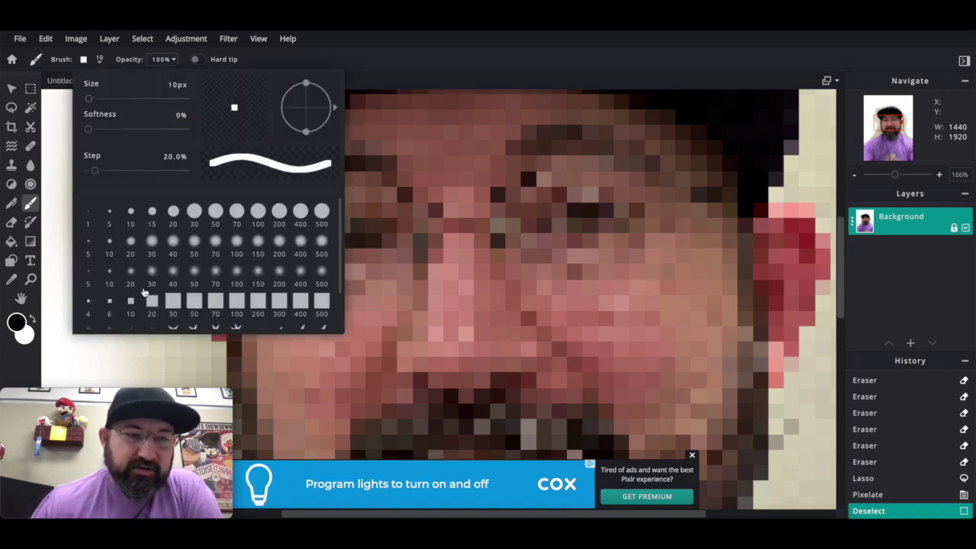
{"action": "left_click", "coordinate": [109, 303]}
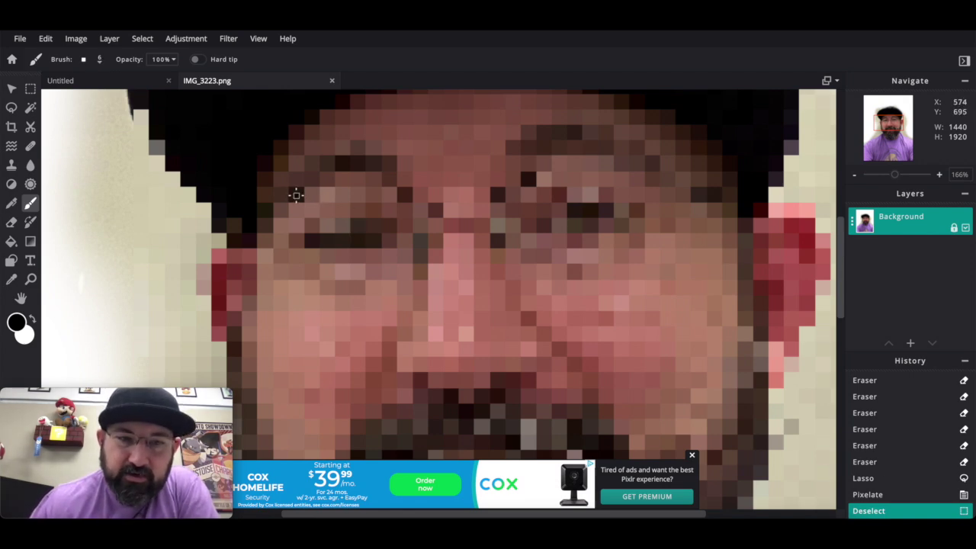
Dab black over the dark pixel at the outer end of the left-hand eyebrow, undoing the stray last dab.
{"action": "left_click", "coordinate": [296, 196]}
{"action": "left_click", "coordinate": [295, 195]}
{"action": "left_click", "coordinate": [292, 198]}
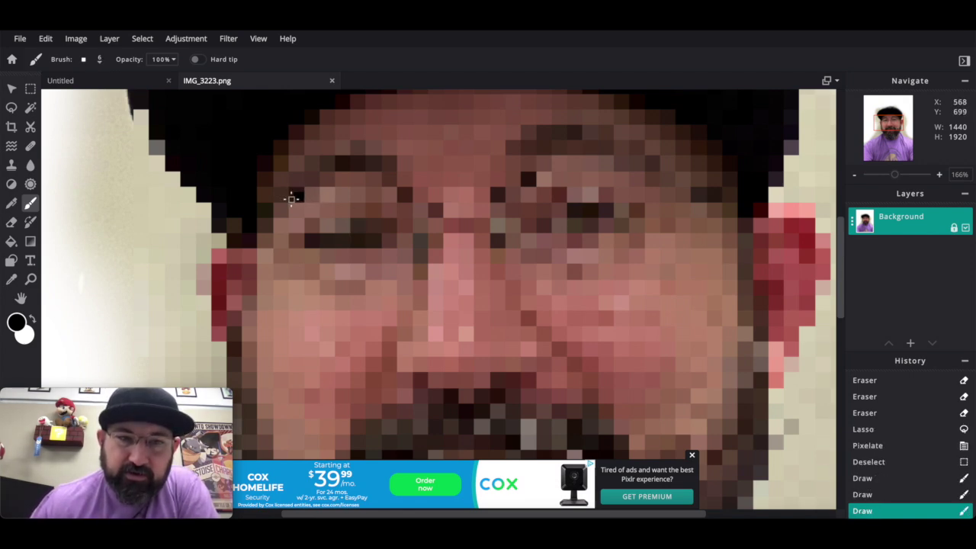
{"action": "key", "text": "ctrl+z"}
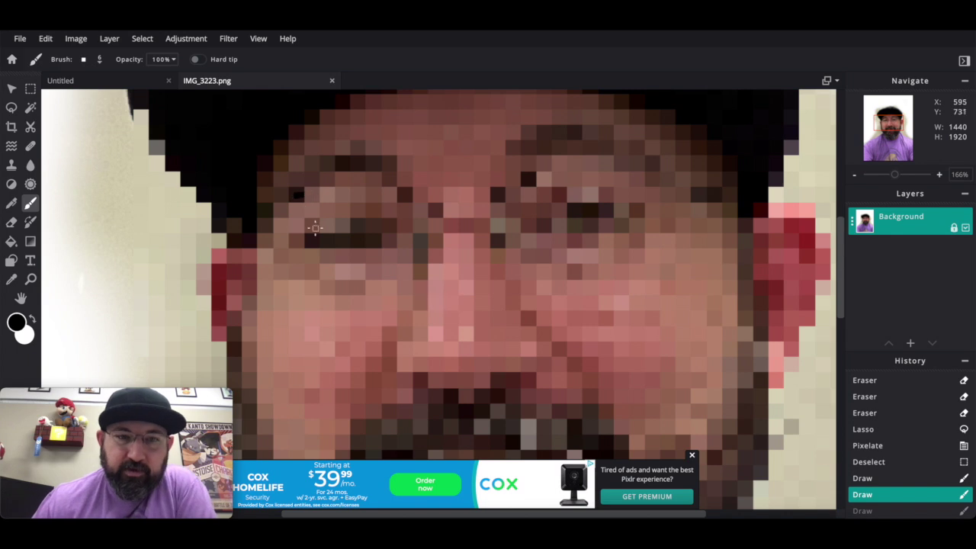
Draw a closed black outline around each eye, undoing the misplaced stroke beside the right-hand eye.
{"action": "mouse_move", "coordinate": [306, 236]}
{"action": "left_mouse_down"}
{"action": "mouse_move", "coordinate": [321, 215]}
{"action": "mouse_move", "coordinate": [370, 213]}
{"action": "mouse_move", "coordinate": [387, 226]}
{"action": "mouse_move", "coordinate": [383, 246]}
{"action": "left_mouse_up"}
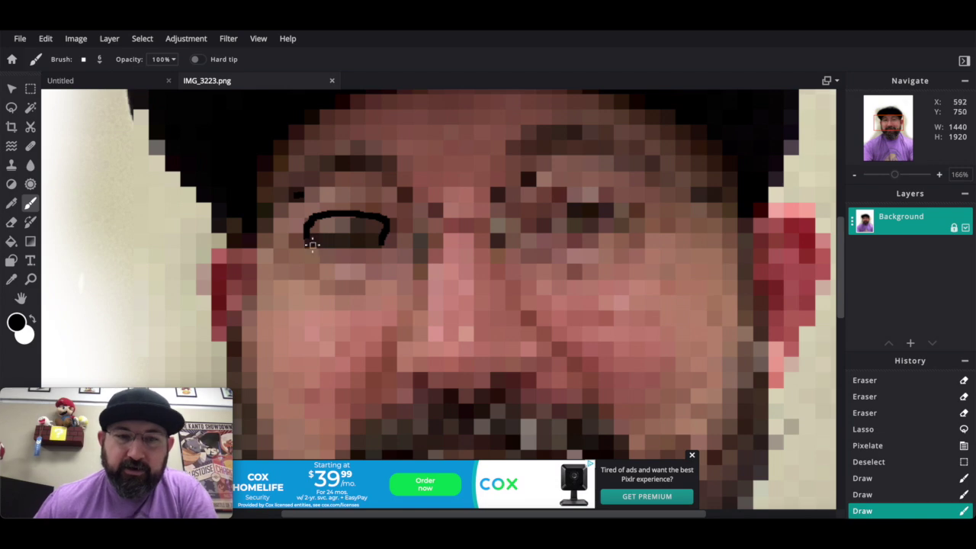
{"action": "mouse_move", "coordinate": [308, 236]}
{"action": "left_mouse_down"}
{"action": "mouse_move", "coordinate": [386, 248]}
{"action": "mouse_move", "coordinate": [385, 234]}
{"action": "left_mouse_up"}
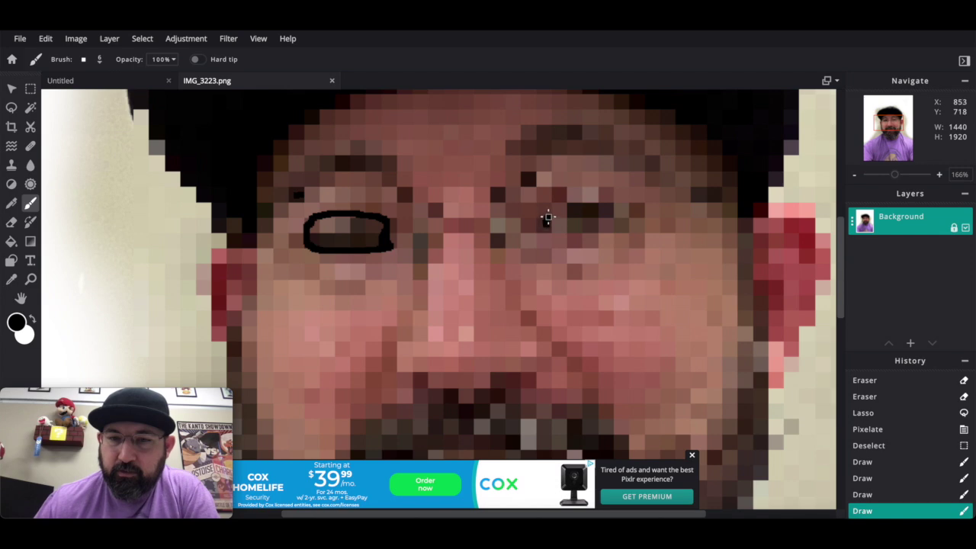
{"action": "mouse_move", "coordinate": [543, 226]}
{"action": "left_mouse_down"}
{"action": "mouse_move", "coordinate": [564, 208]}
{"action": "mouse_move", "coordinate": [610, 209]}
{"action": "mouse_move", "coordinate": [623, 214]}
{"action": "mouse_move", "coordinate": [622, 232]}
{"action": "mouse_move", "coordinate": [608, 239]}
{"action": "mouse_move", "coordinate": [534, 234]}
{"action": "mouse_move", "coordinate": [587, 207]}
{"action": "mouse_move", "coordinate": [645, 216]}
{"action": "mouse_move", "coordinate": [609, 239]}
{"action": "mouse_move", "coordinate": [552, 222]}
{"action": "left_mouse_up"}
{"action": "key", "text": "ctrl+z"}
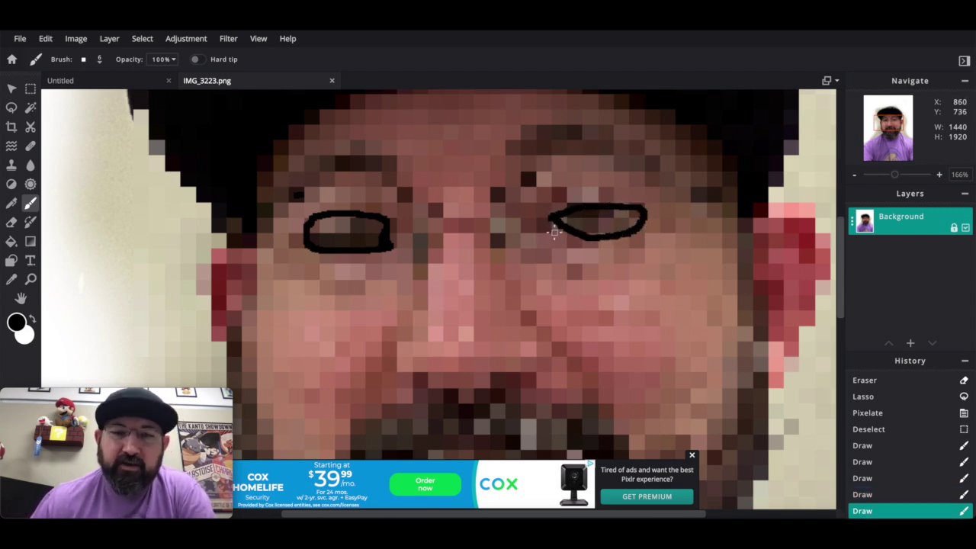
Fill the inside of the left-hand eye outline with white, undoing the fill that spills over the black outline.
{"action": "left_click", "coordinate": [10, 242]}
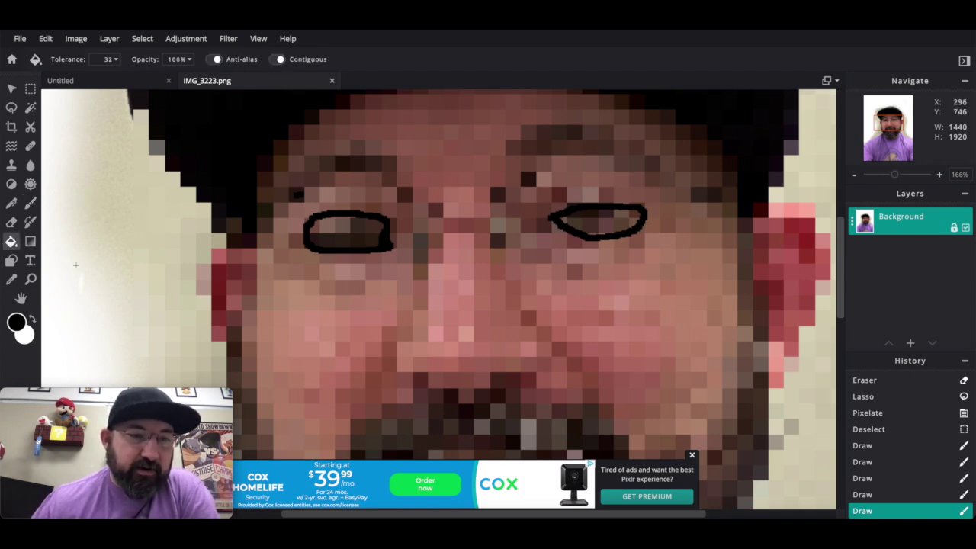
{"action": "left_click", "coordinate": [32, 319]}
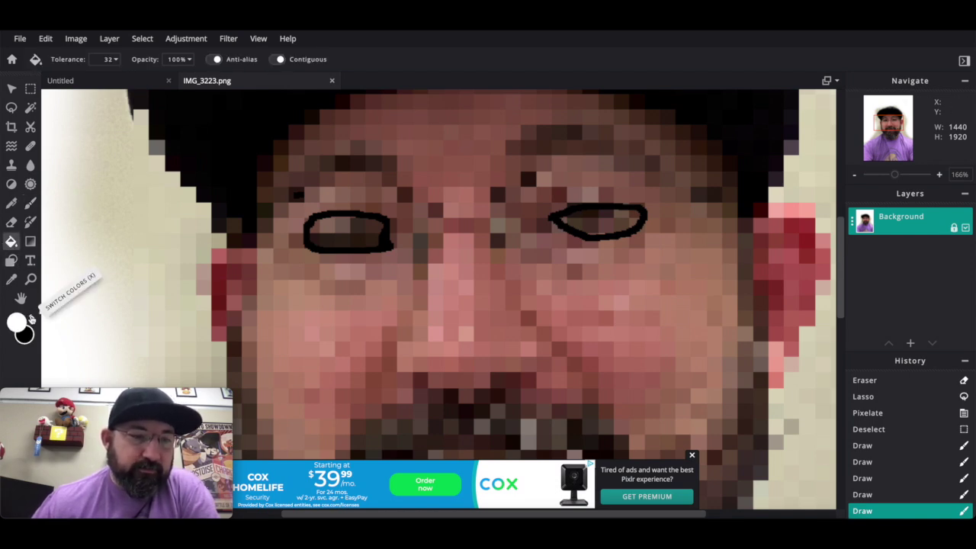
{"action": "left_click", "coordinate": [318, 236]}
{"action": "left_click", "coordinate": [336, 231]}
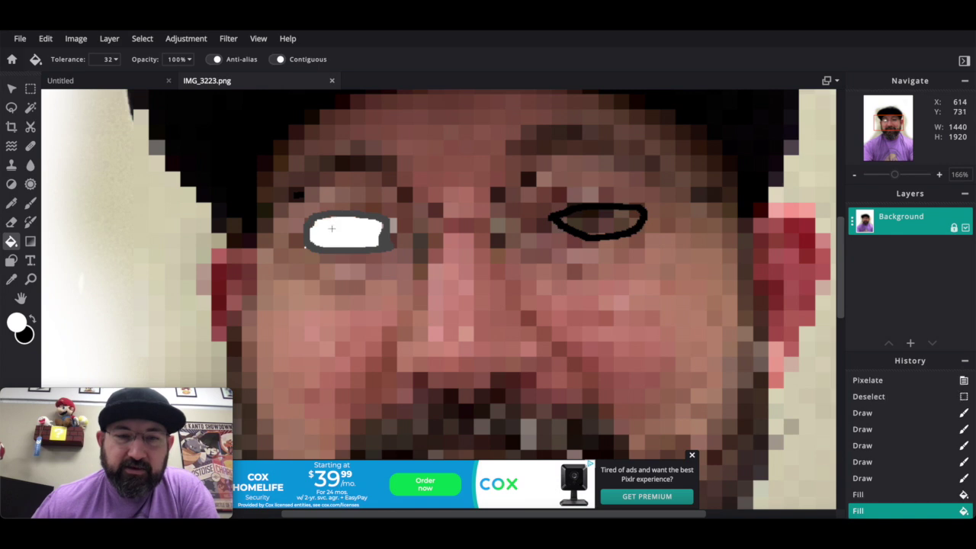
{"action": "key", "text": "ctrl+z"}
{"action": "key", "text": "ctrl+z"}
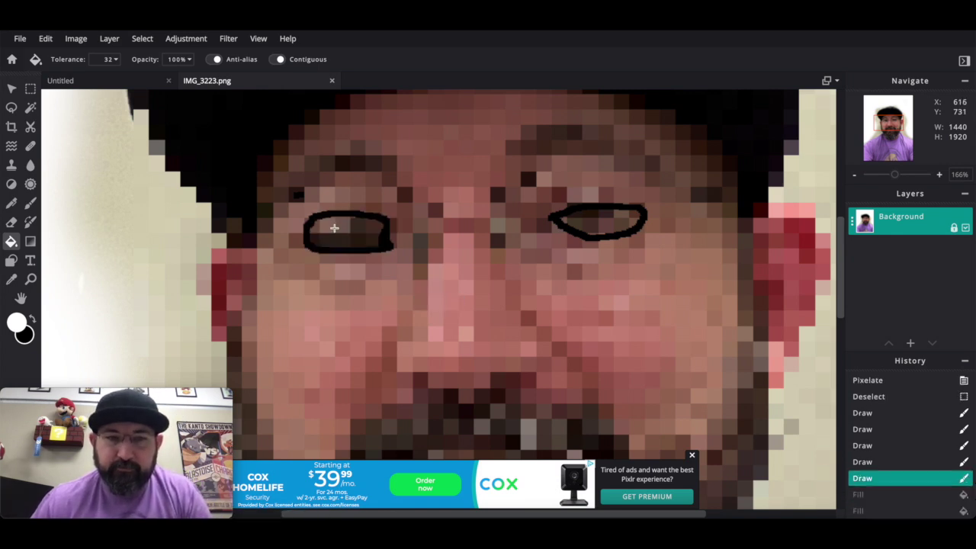
{"action": "left_click", "coordinate": [334, 229]}
{"action": "left_click", "coordinate": [340, 229]}
{"action": "left_click", "coordinate": [354, 228]}
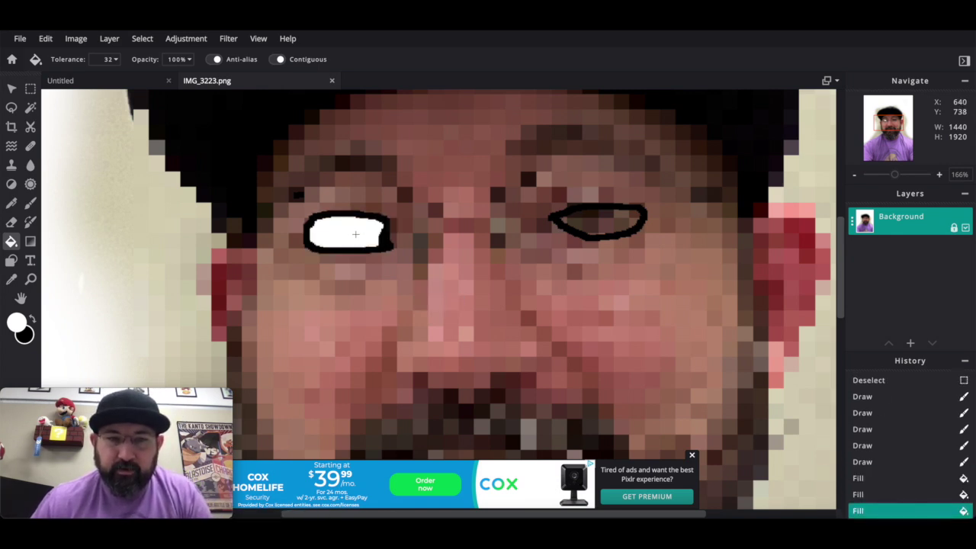
Fill the inside of the right-hand eye outline with white, undoing the fills that cover its black outline.
{"action": "left_click", "coordinate": [583, 219]}
{"action": "left_click", "coordinate": [584, 218]}
{"action": "left_click", "coordinate": [595, 215]}
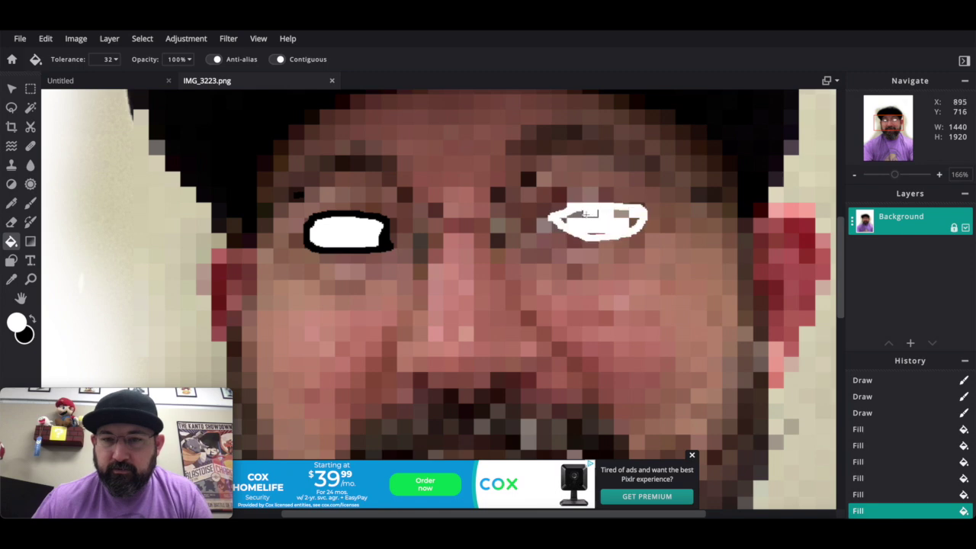
{"action": "left_click", "coordinate": [591, 218]}
{"action": "key", "text": "ctrl+z"}
{"action": "key", "text": "ctrl+z"}
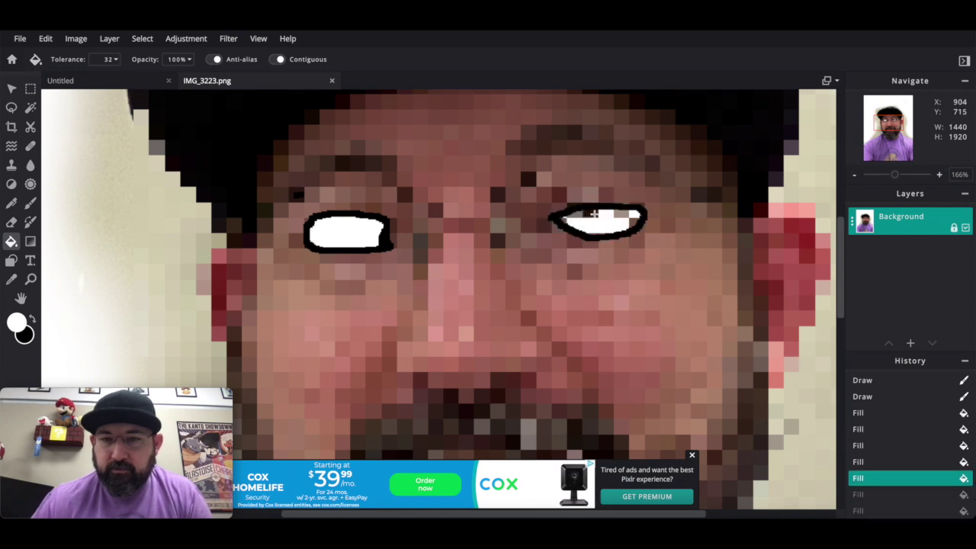
{"action": "left_click", "coordinate": [593, 215]}
{"action": "key", "text": "ctrl+z"}
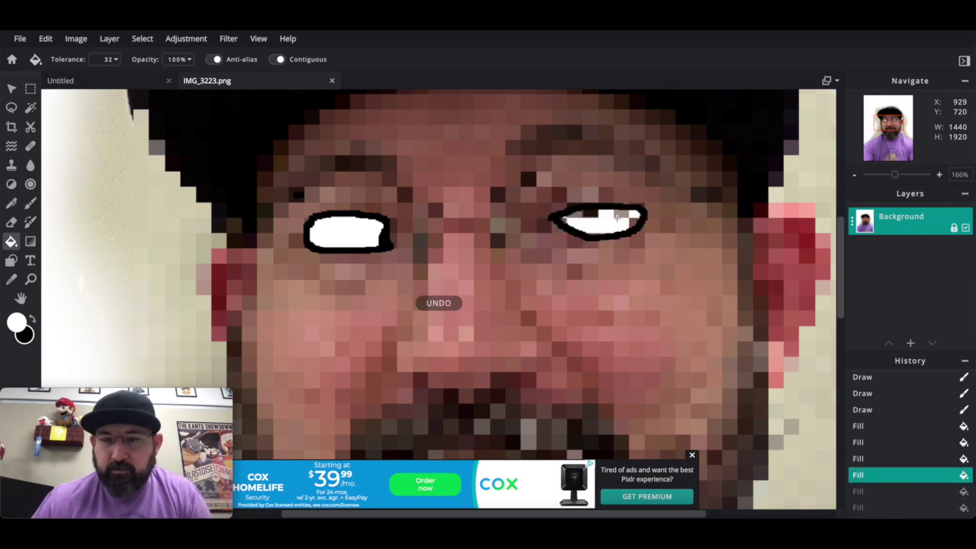
{"action": "left_click", "coordinate": [619, 216]}
{"action": "left_click", "coordinate": [620, 218]}
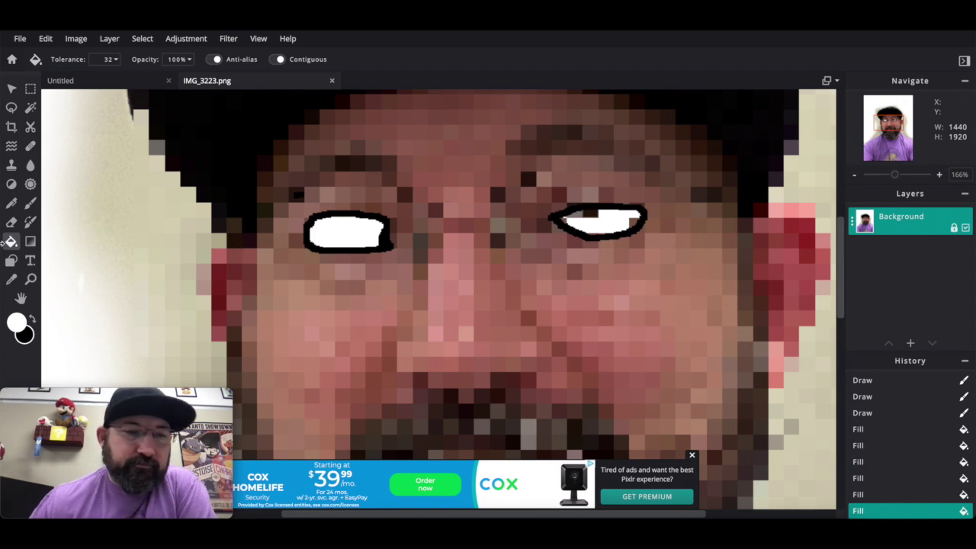
Draw a black iris and pupil inside the white left-hand eye with the Draw tool.
{"action": "left_click", "coordinate": [32, 319]}
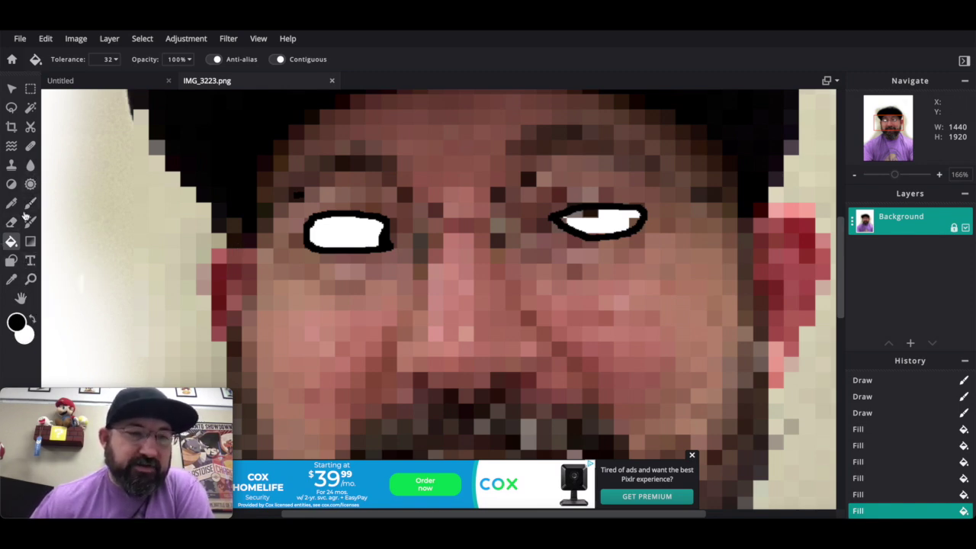
{"action": "left_click", "coordinate": [29, 204]}
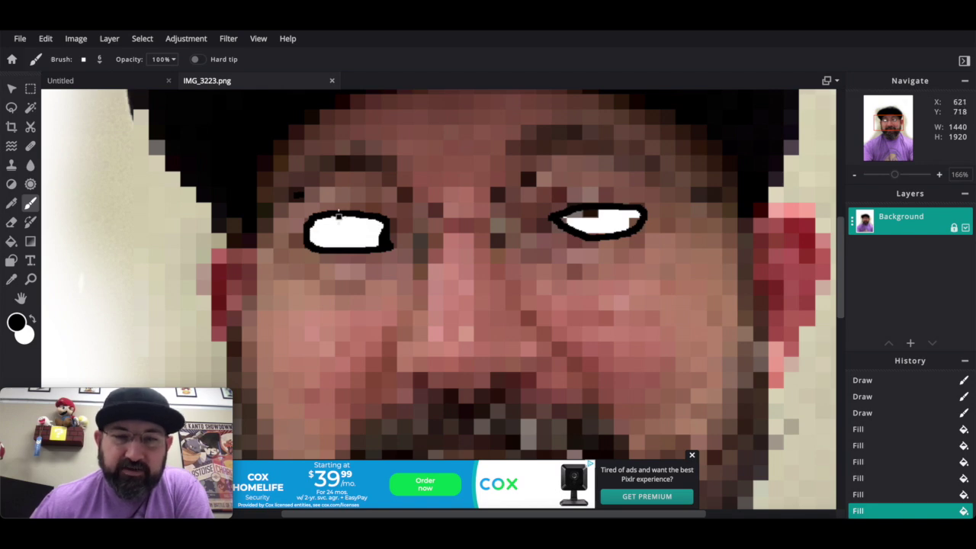
{"action": "mouse_move", "coordinate": [339, 216]}
{"action": "left_mouse_down"}
{"action": "mouse_move", "coordinate": [328, 244]}
{"action": "mouse_move", "coordinate": [337, 255]}
{"action": "left_mouse_up"}
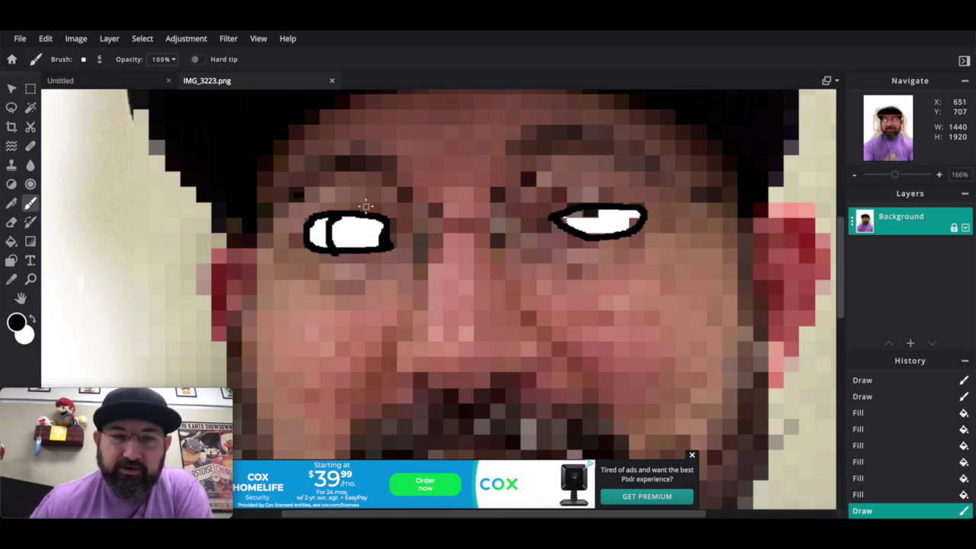
{"action": "mouse_move", "coordinate": [354, 221]}
{"action": "left_mouse_down"}
{"action": "mouse_move", "coordinate": [343, 238]}
{"action": "mouse_move", "coordinate": [355, 238]}
{"action": "left_mouse_up"}
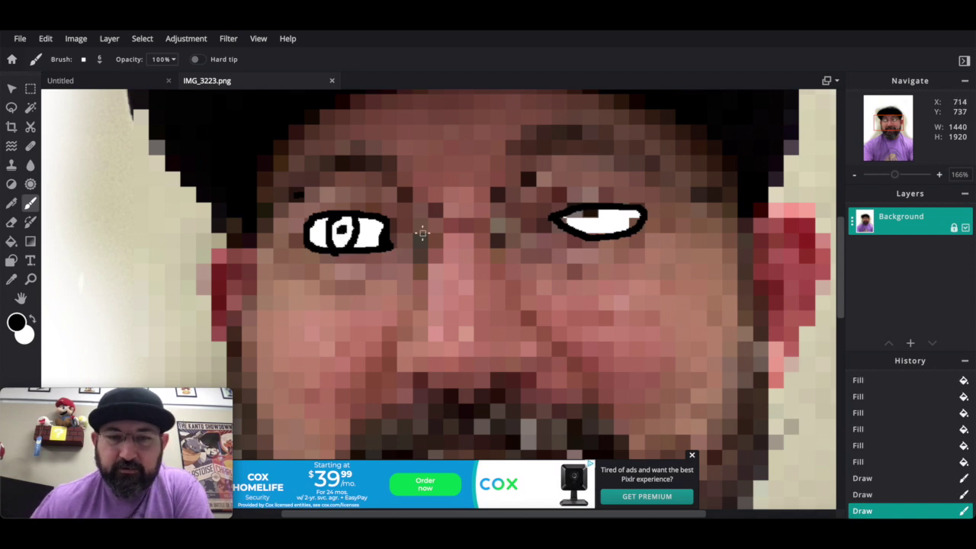
View the whole portrait and open the list of filters that includes Pixelate.
{"action": "right_click", "coordinate": [568, 259]}
{"action": "scroll", "coordinate": [569, 259], "scroll_direction": "down", "scroll_amount": 10}
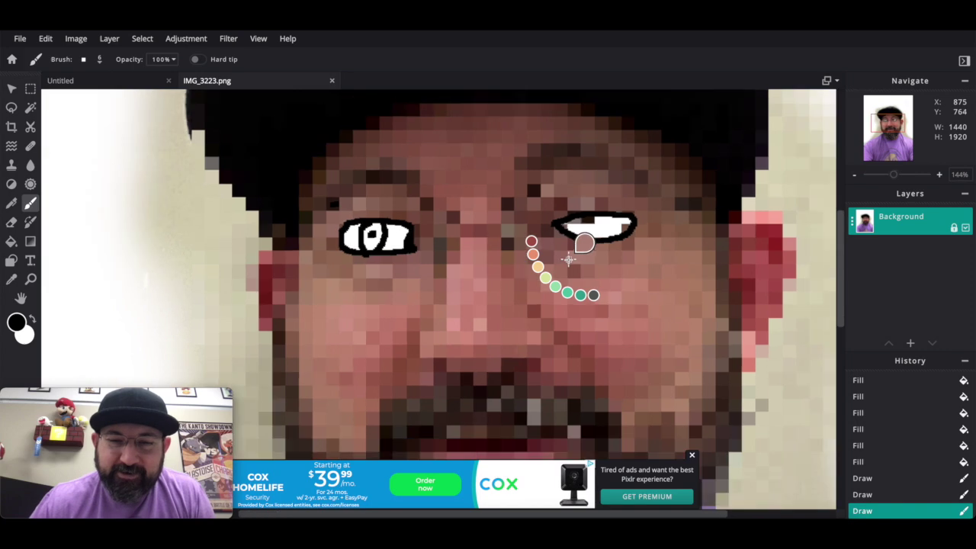
{"action": "scroll", "coordinate": [565, 313], "scroll_direction": "down", "scroll_amount": 6}
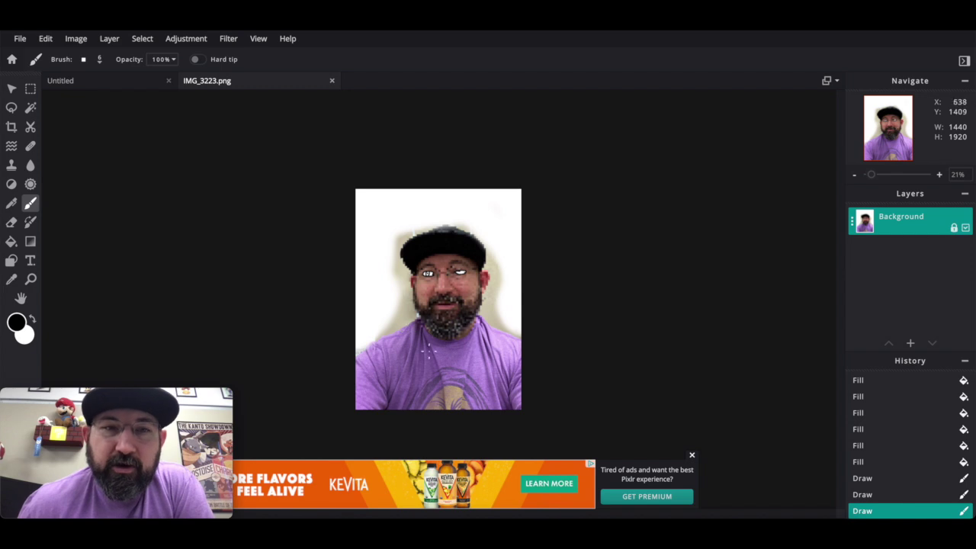
{"action": "left_click", "coordinate": [227, 40]}
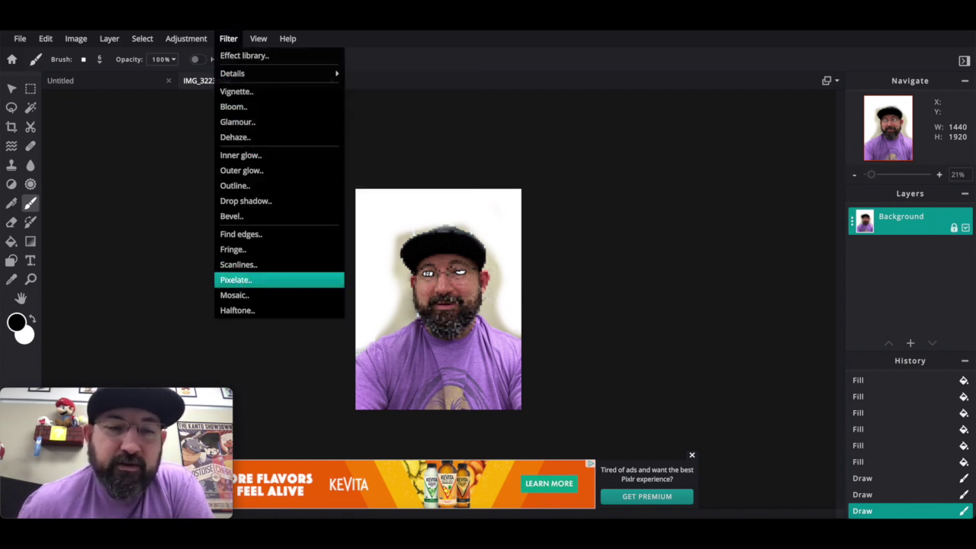